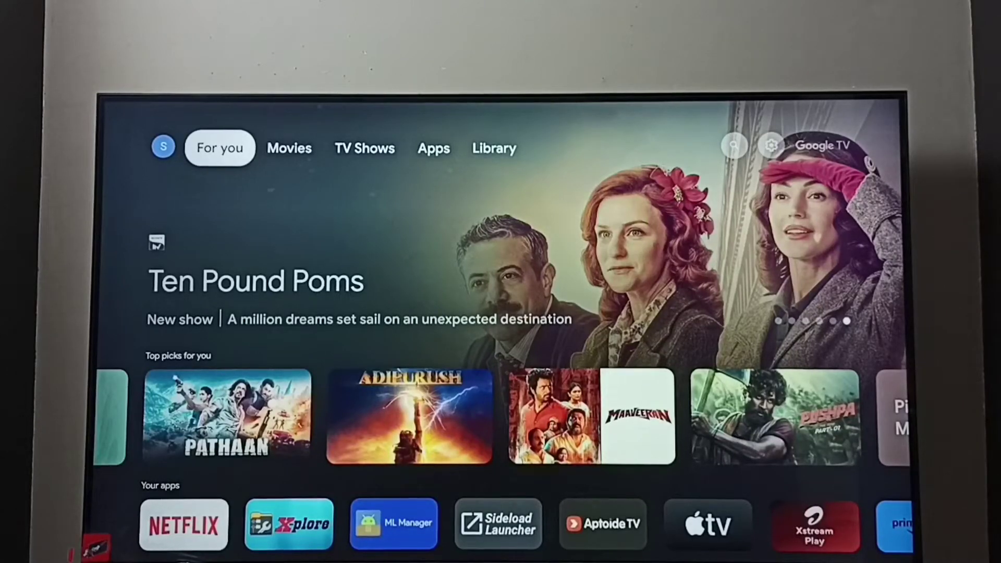
Open All Settings from the settings gear on the Google TV home bar
key(Right)
key(Right)
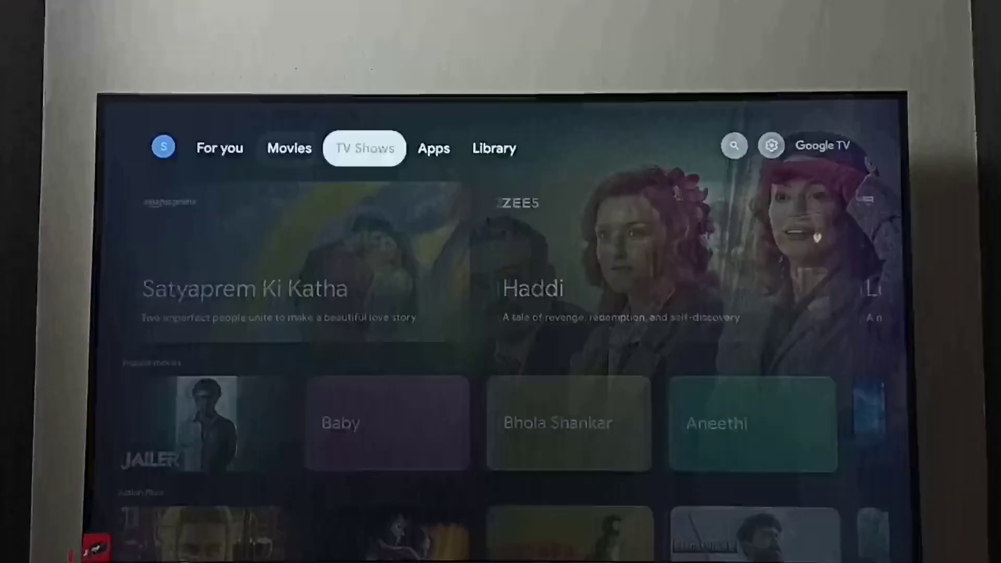
key(Right)
key(Right)
key(Right)
key(Right)
key(Return)
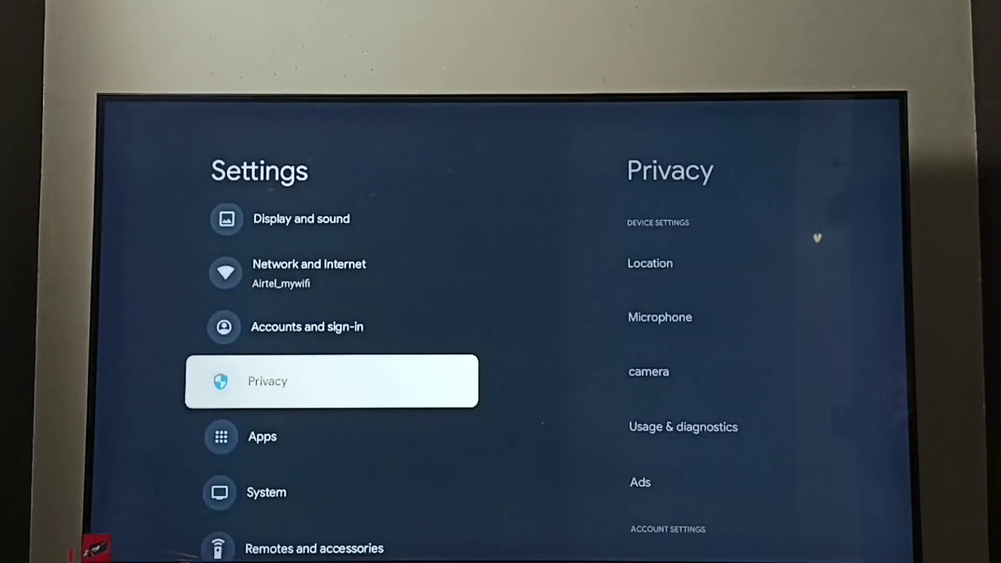
Go to System > About and scroll down to the Android TV OS build details
key(Down)
key(Down)
key(Return)
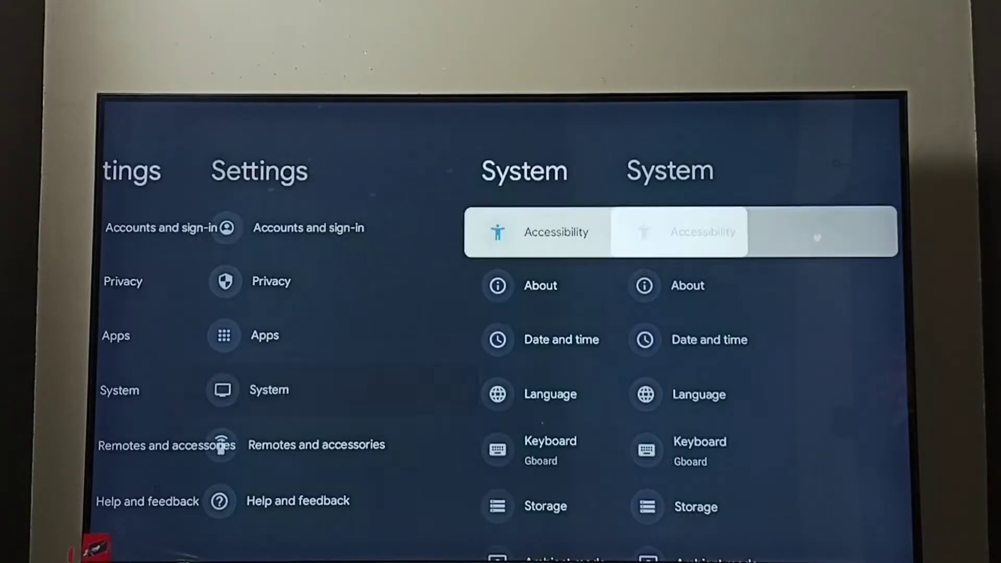
key(Down)
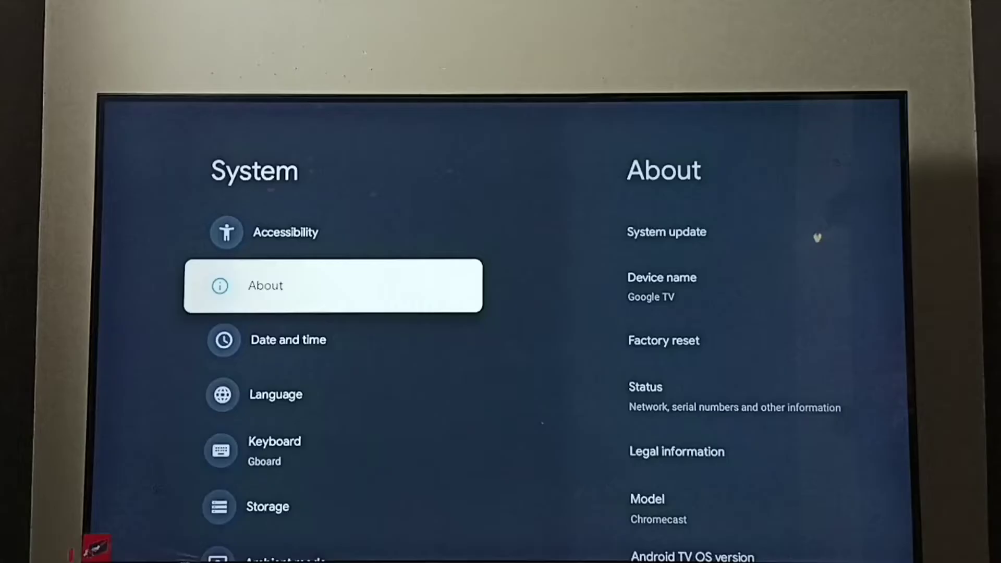
key(Return)
key(Down)
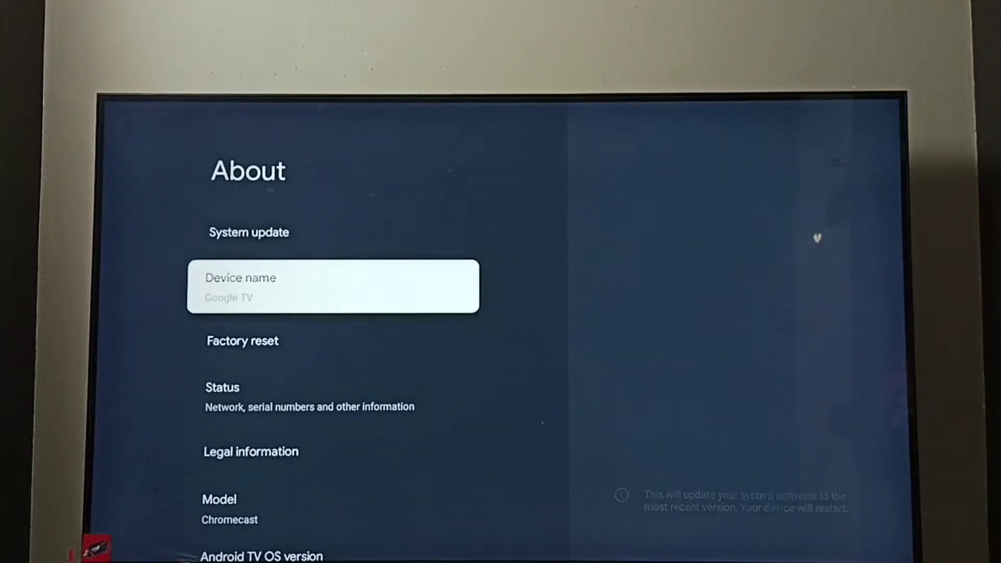
key(Down)
key(Down)
key(Down)
key(Down)
key(Down)
Press the Android TV OS build entry repeatedly until 'You are now a developer!', then go back to System
key(Up)
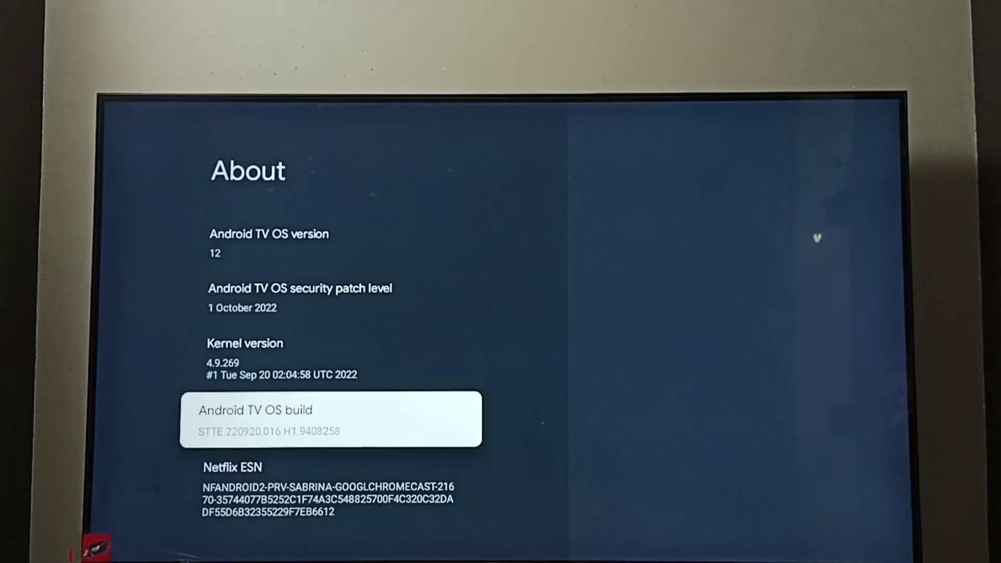
key(Return)
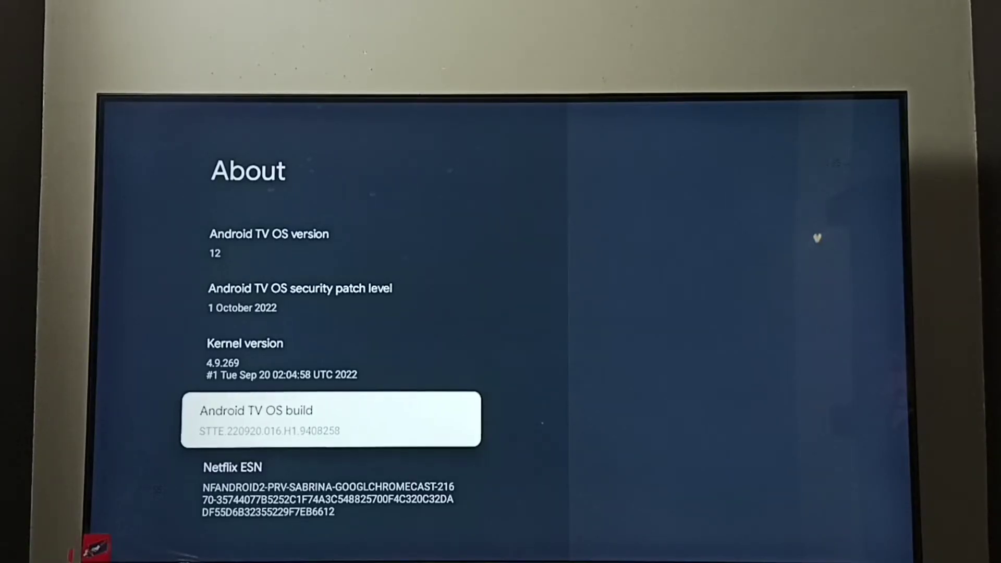
key(Return)
key(Return)
key(Return)
key(Return)
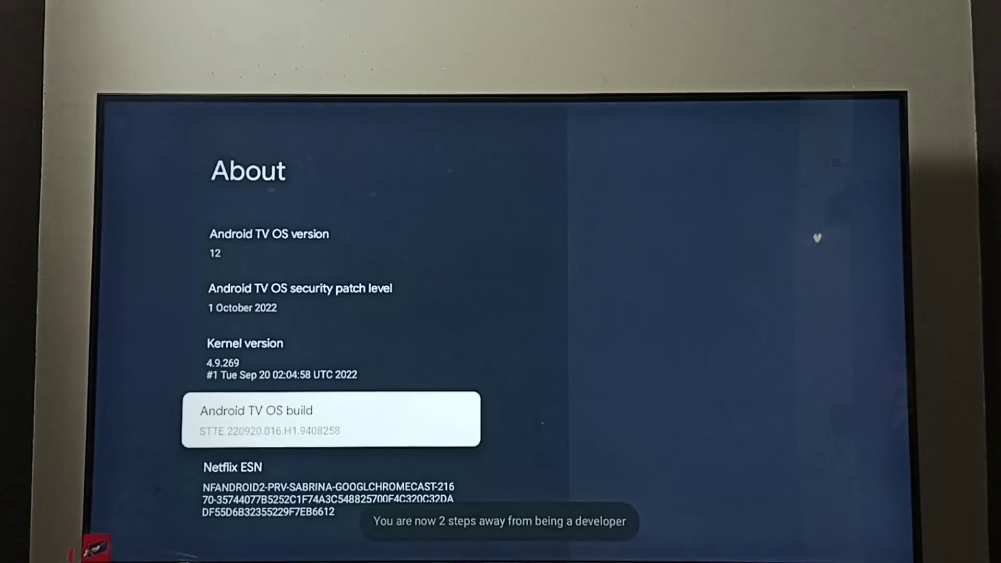
key(Return)
key(Return)
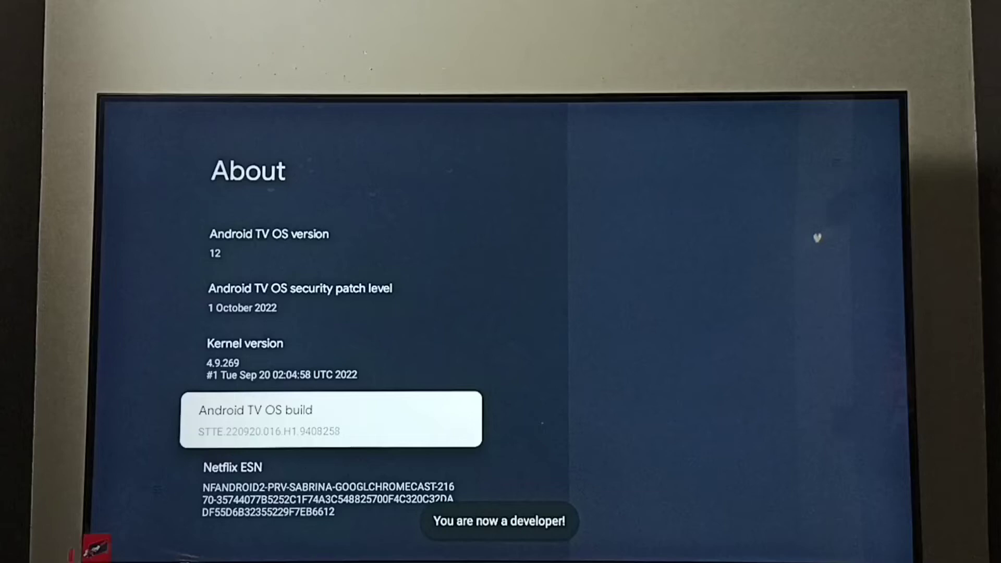
key(Escape)
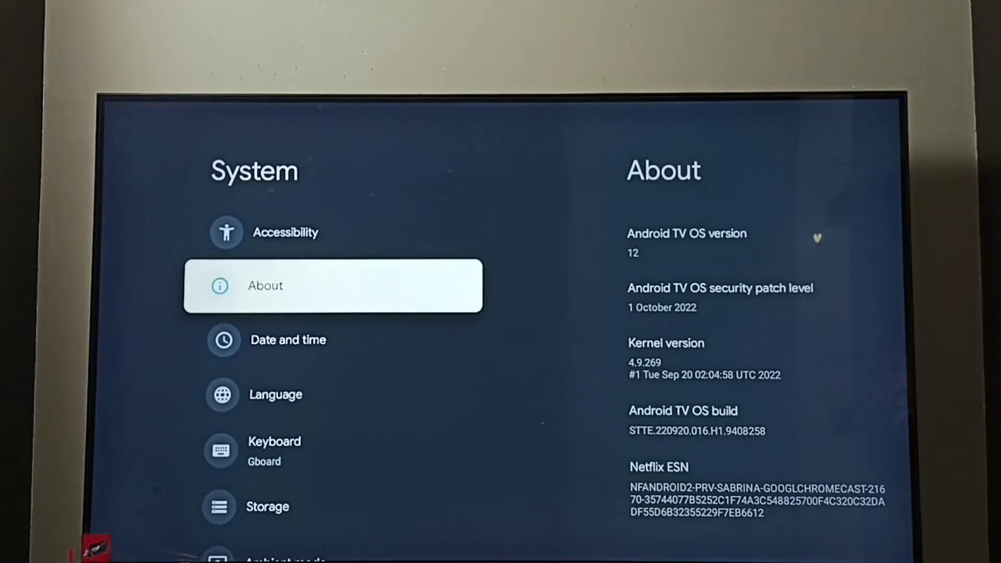
Open System > Developer options and scroll down to the Debugging section
key(Down)
key(Down)
key(Down)
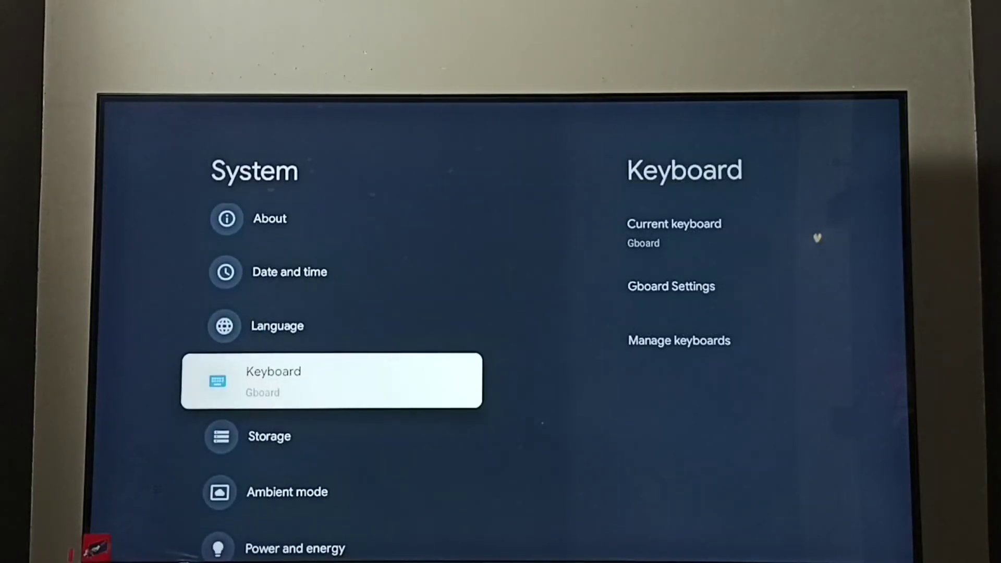
key(Down)
key(Down)
key(Down)
key(Down)
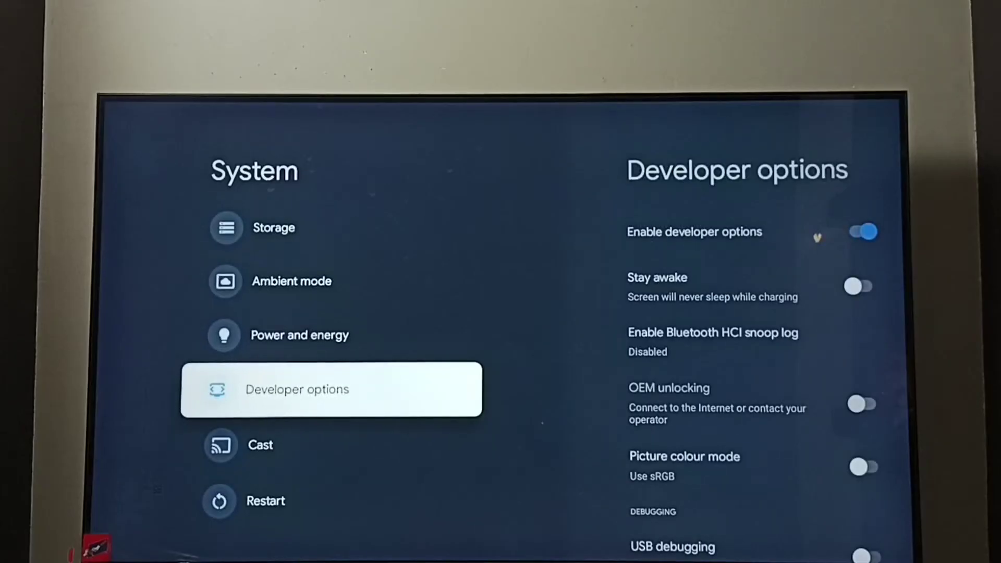
key(Return)
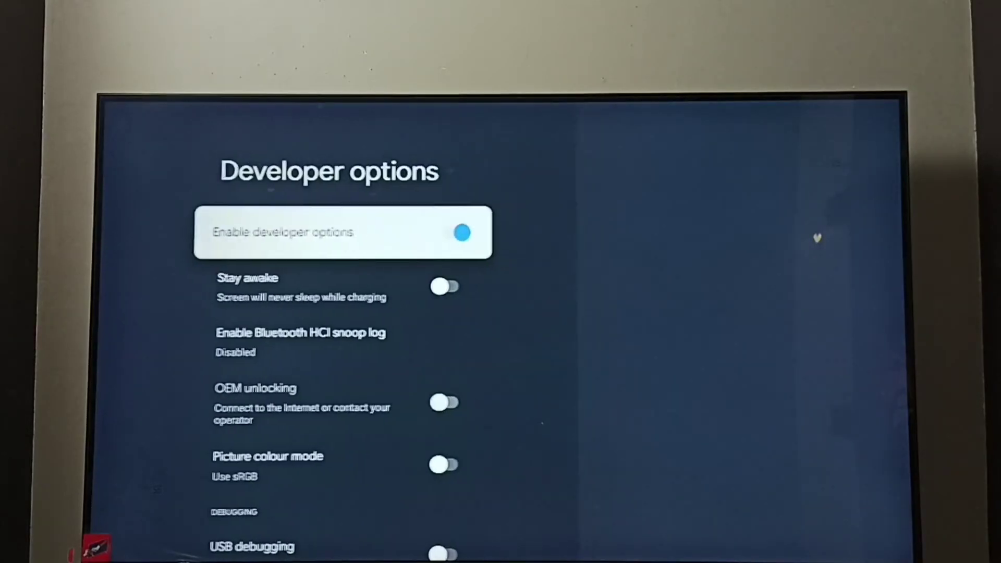
key(Down)
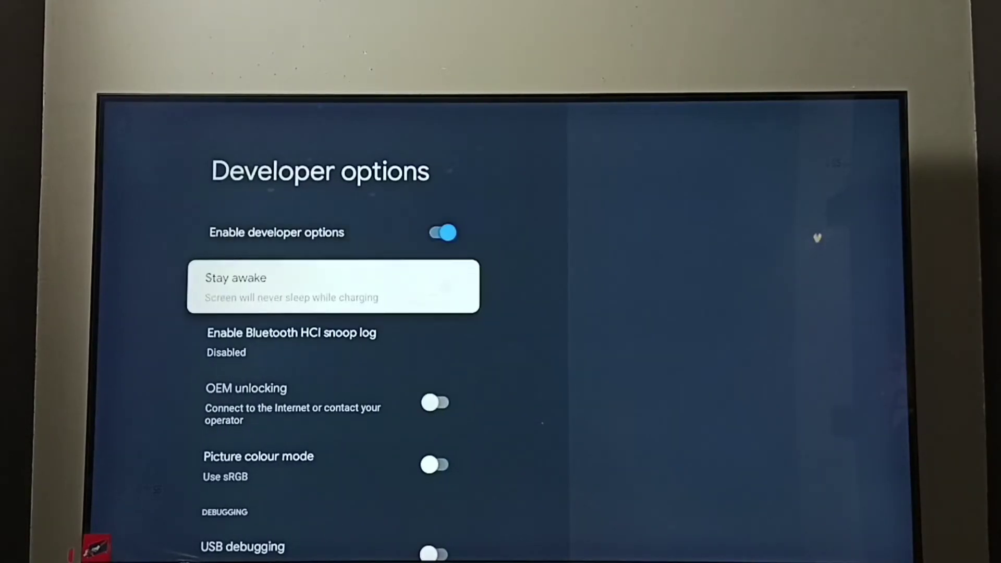
key(Down)
key(Down)
key(Down)
key(Down)
key(Down)
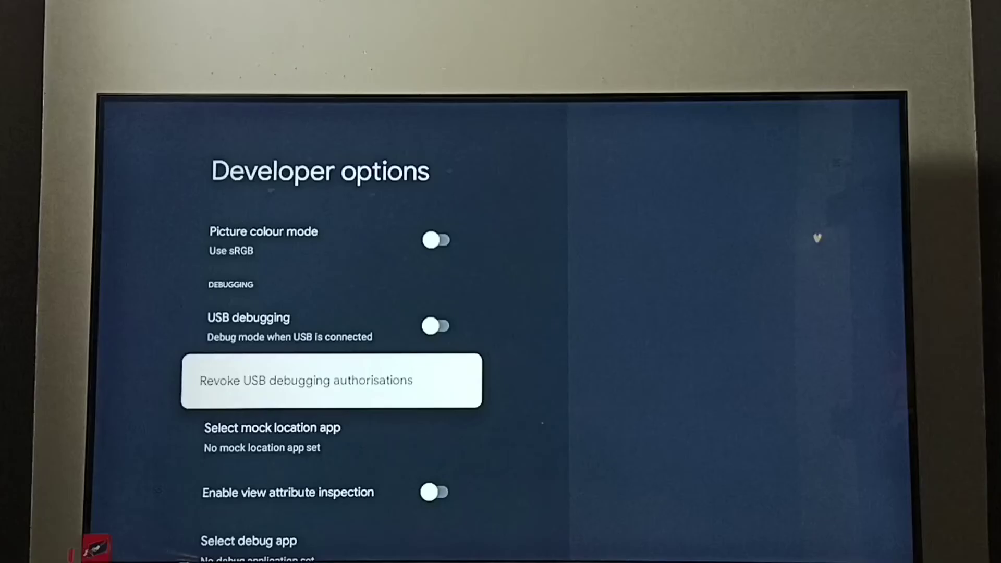
Switch USB debugging on and accept the 'Allow USB debugging?' prompt with OK
key(Up)
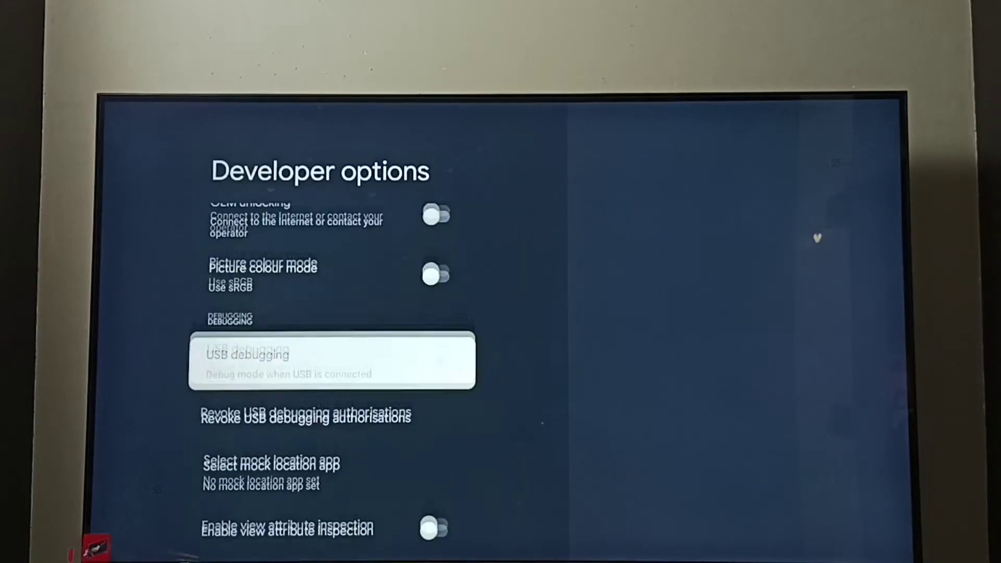
key(Return)
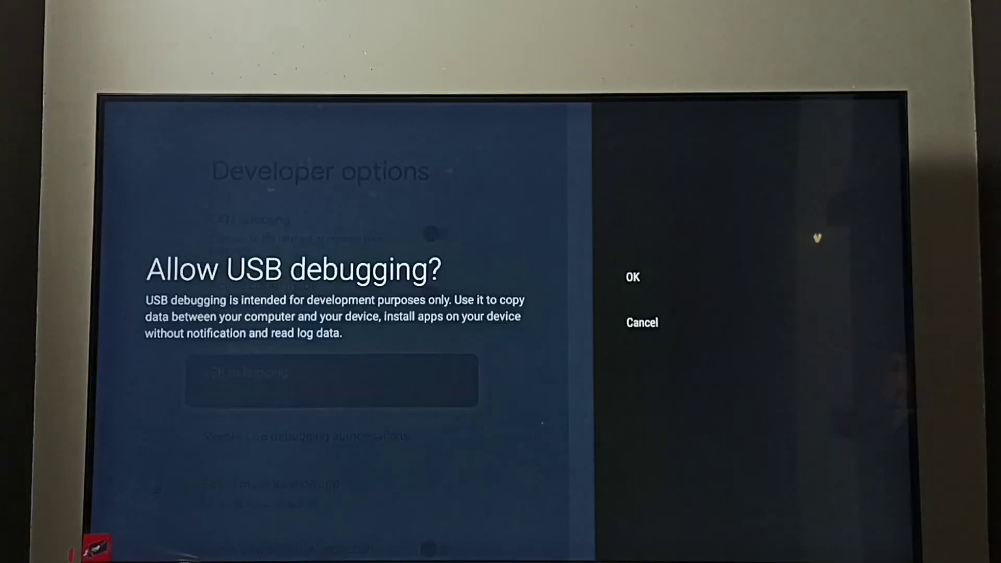
key(Return)
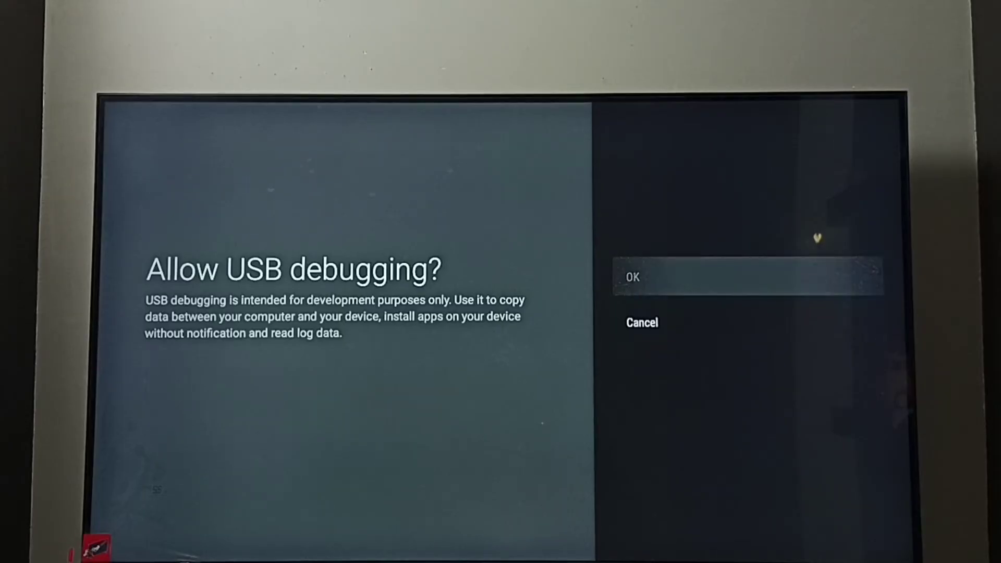
key(Down)
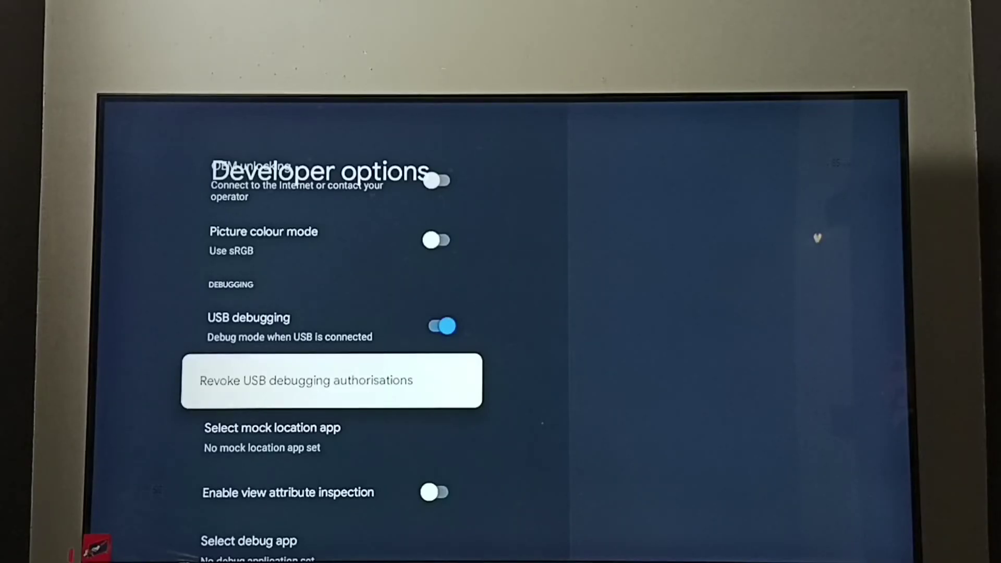
Toggle USB debugging to off, then scroll back up the Developer options list
key(Up)
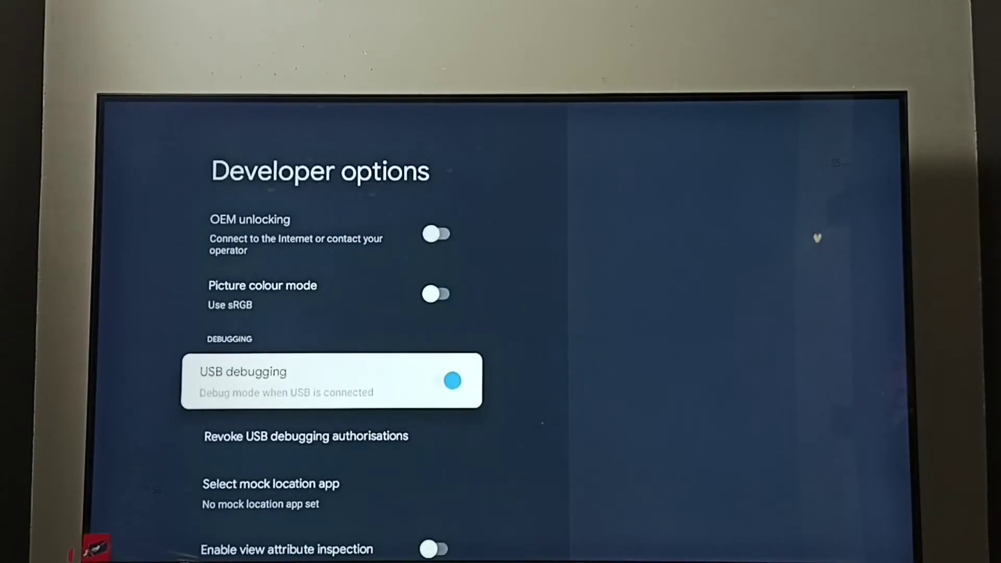
key(Return)
key(Down)
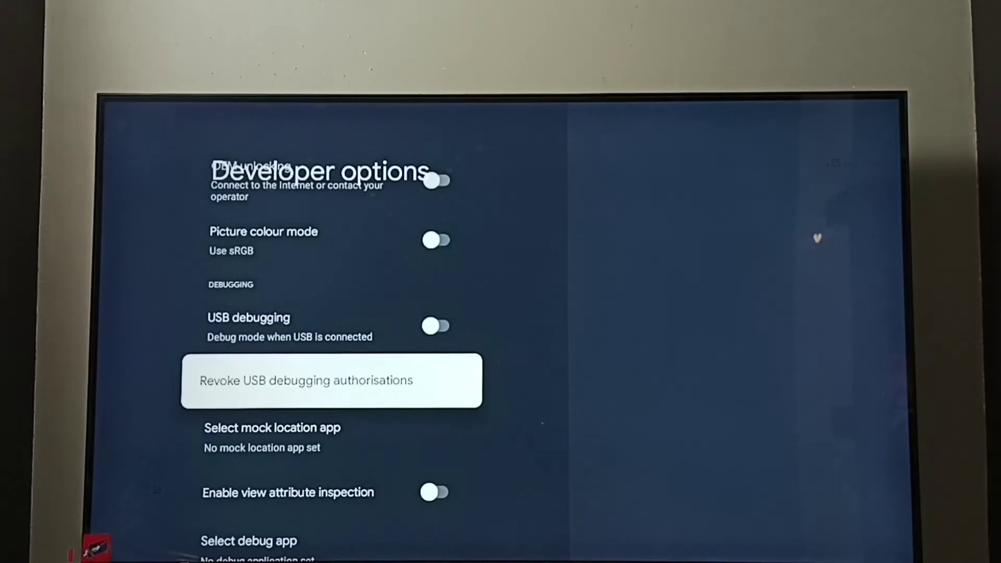
key(Up)
key(Up)
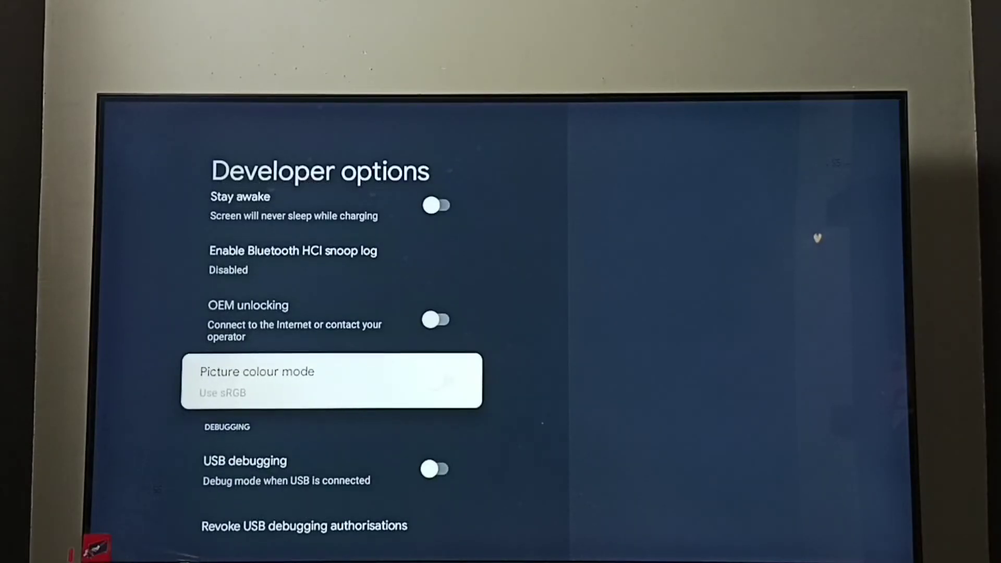
key(Up)
key(Up)
key(Up)
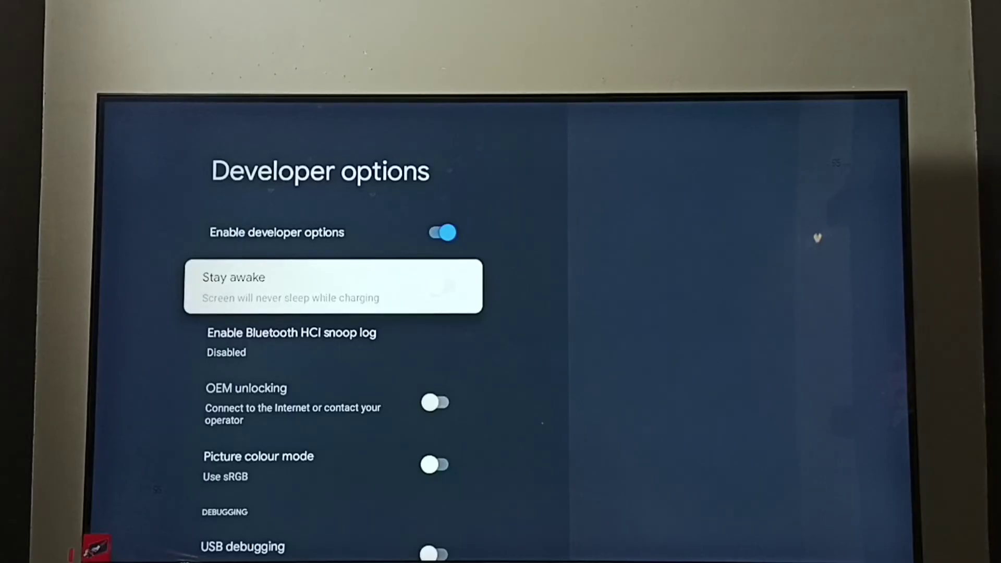
Turn off 'Enable developer options' and return to the System settings list
key(Up)
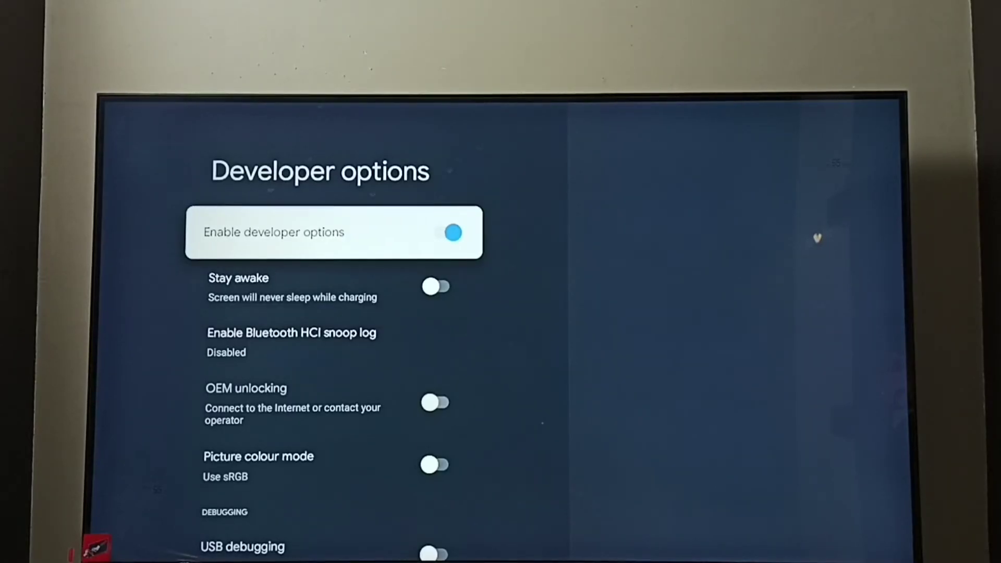
key(Return)
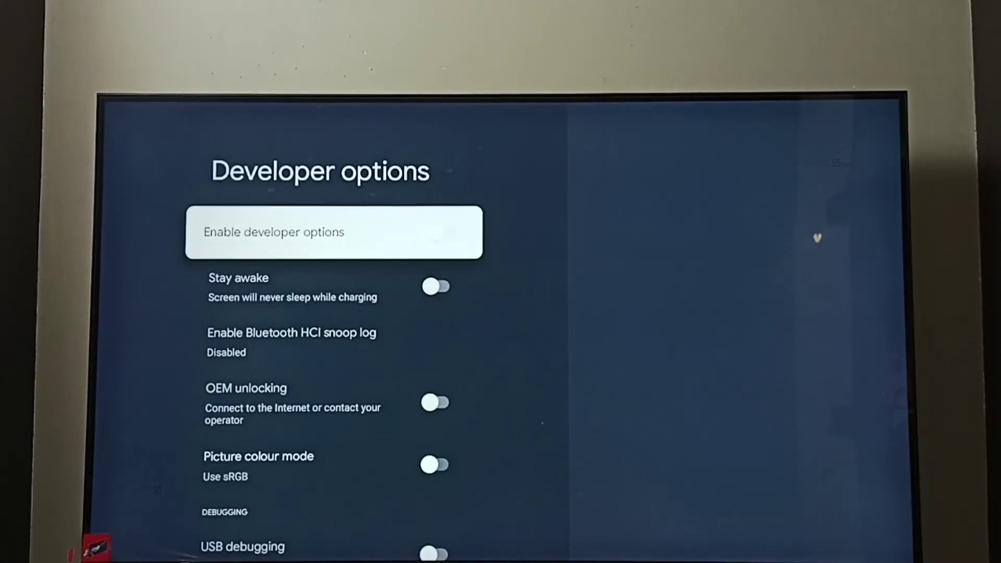
key(Escape)
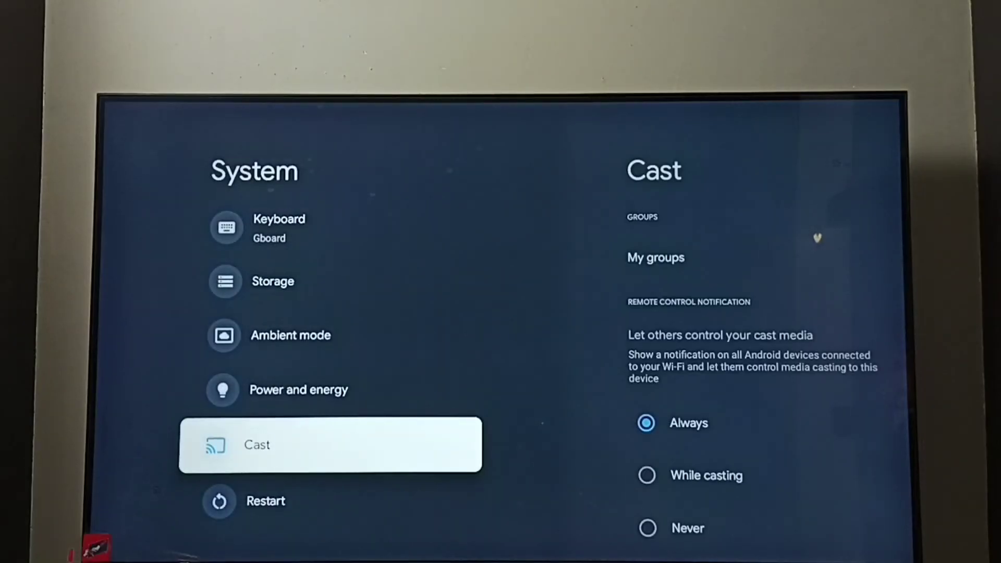